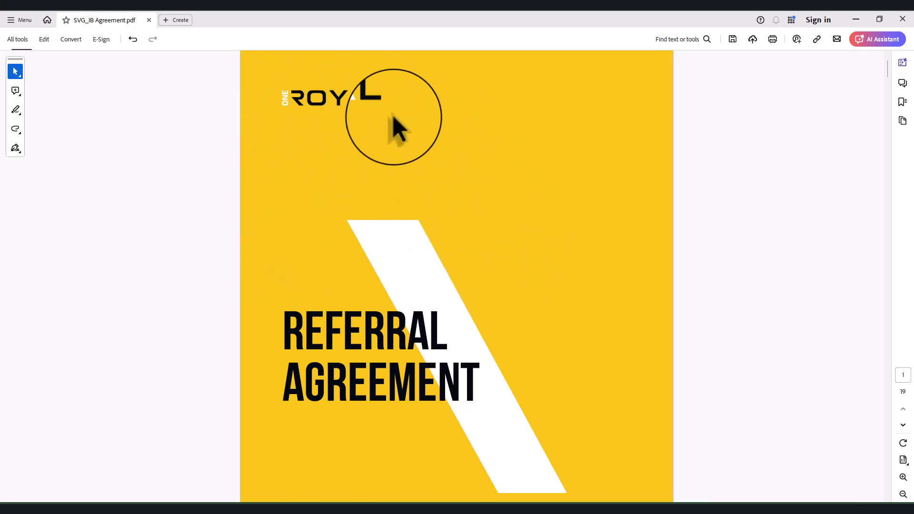
Scroll past the cover page to the table of contents on page 2
{"action": "scroll", "coordinate": [398, 393], "scroll_direction": "down", "scroll_amount": 3}
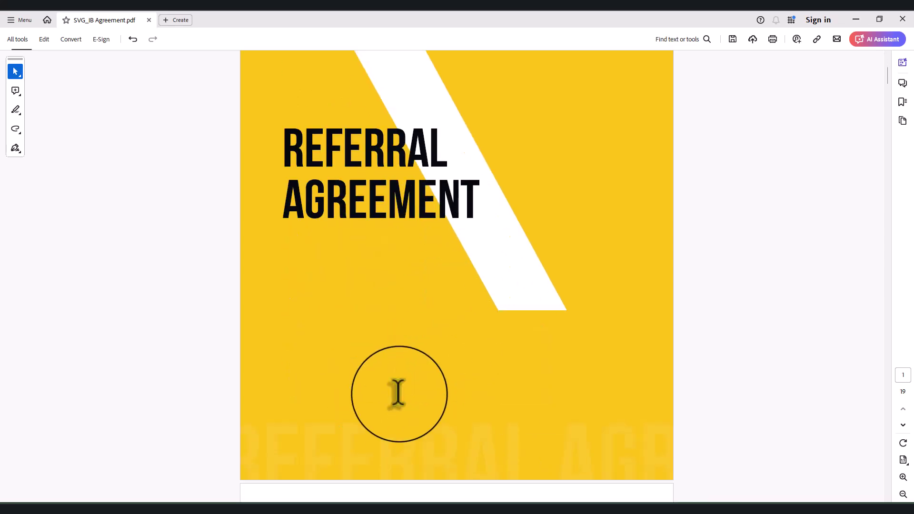
{"action": "scroll", "coordinate": [398, 393], "scroll_direction": "down", "scroll_amount": 8}
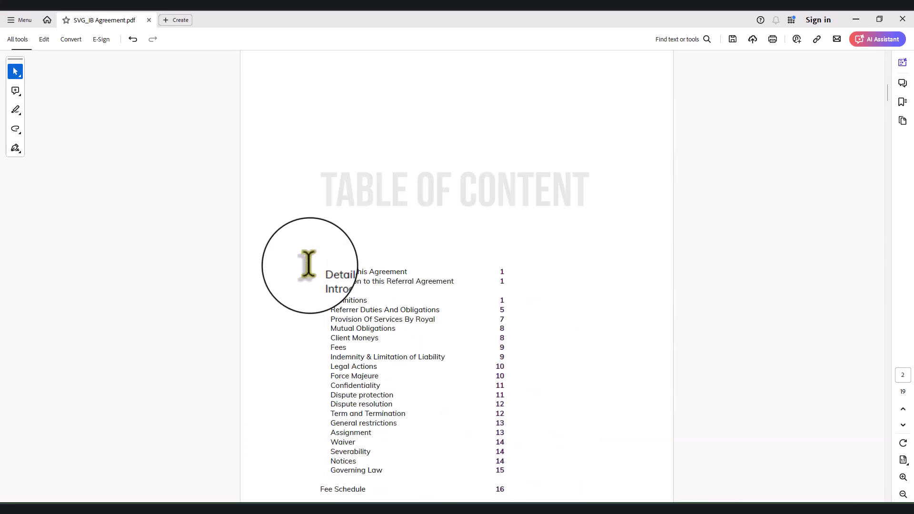
{"action": "scroll", "coordinate": [465, 323], "scroll_direction": "down", "scroll_amount": 3}
{"action": "scroll", "coordinate": [410, 241], "scroll_direction": "up", "scroll_amount": 2}
{"action": "scroll", "coordinate": [405, 237], "scroll_direction": "down", "scroll_amount": 2}
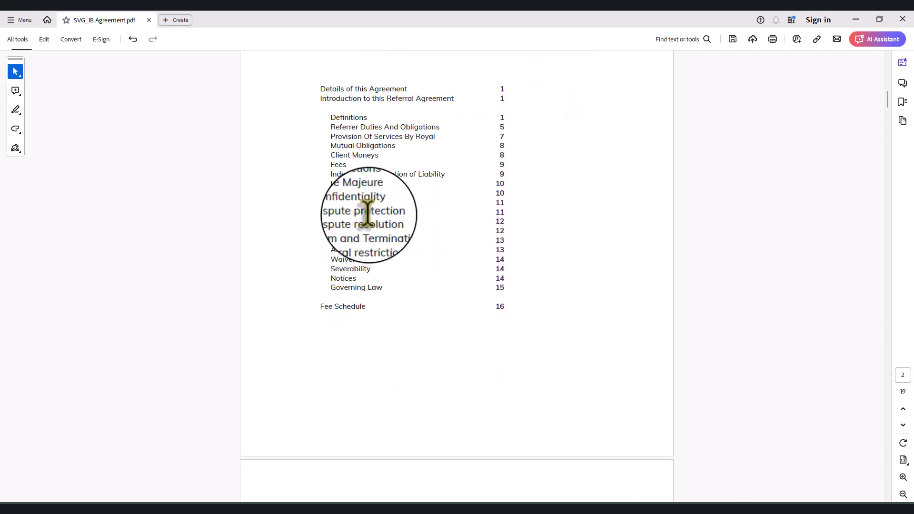
{"action": "scroll", "coordinate": [381, 224], "scroll_direction": "down", "scroll_amount": 5}
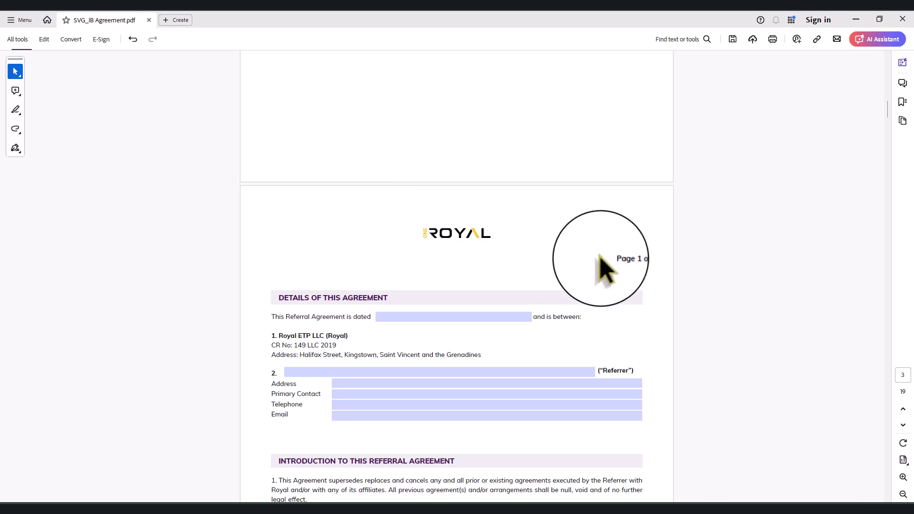
Enter 30th june 2024 as the agreement date
{"action": "left_click", "coordinate": [637, 259]}
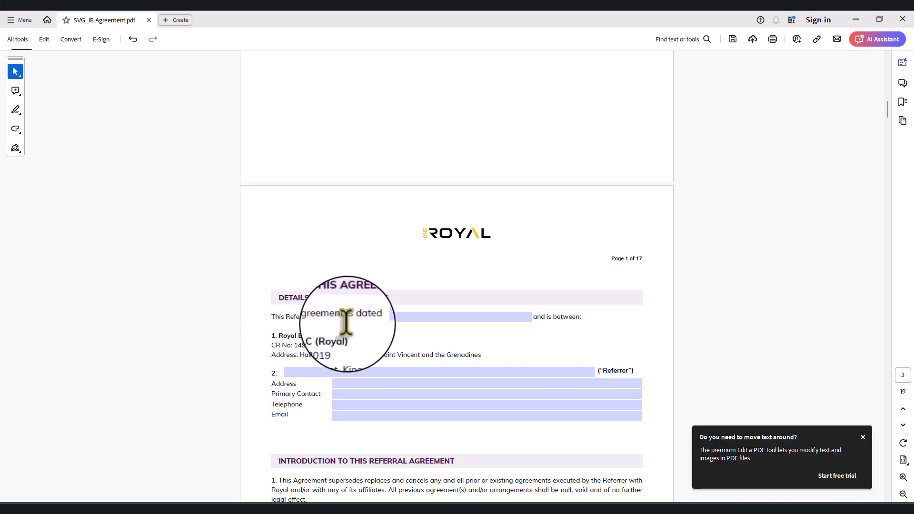
{"action": "left_click", "coordinate": [394, 317]}
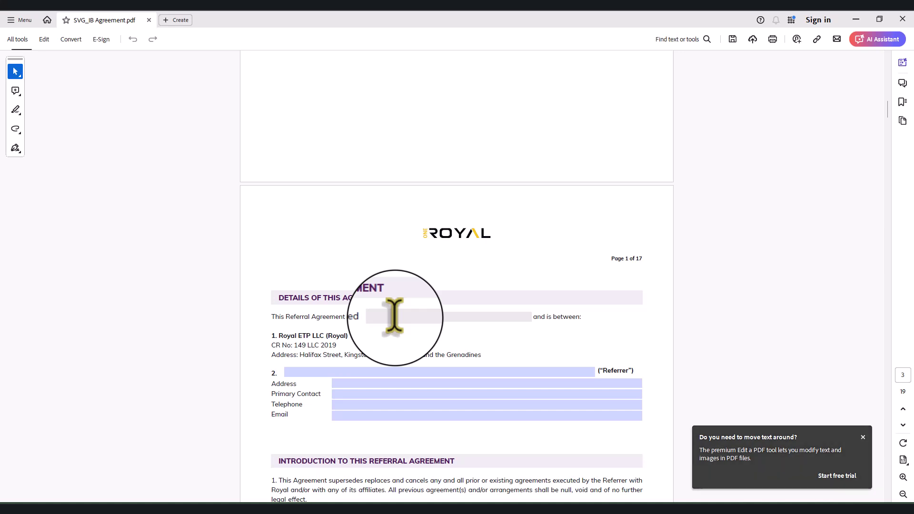
{"action": "type", "text": "30th"}
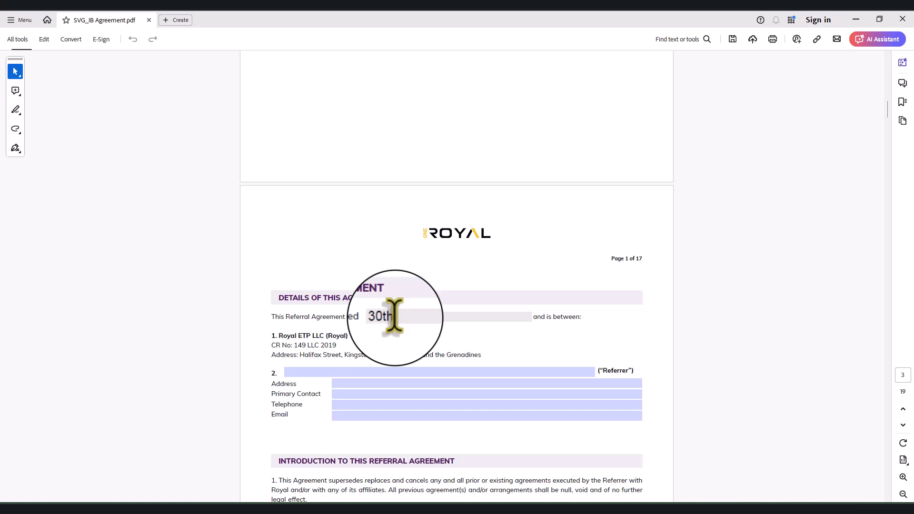
{"action": "type", "text": " june 2024"}
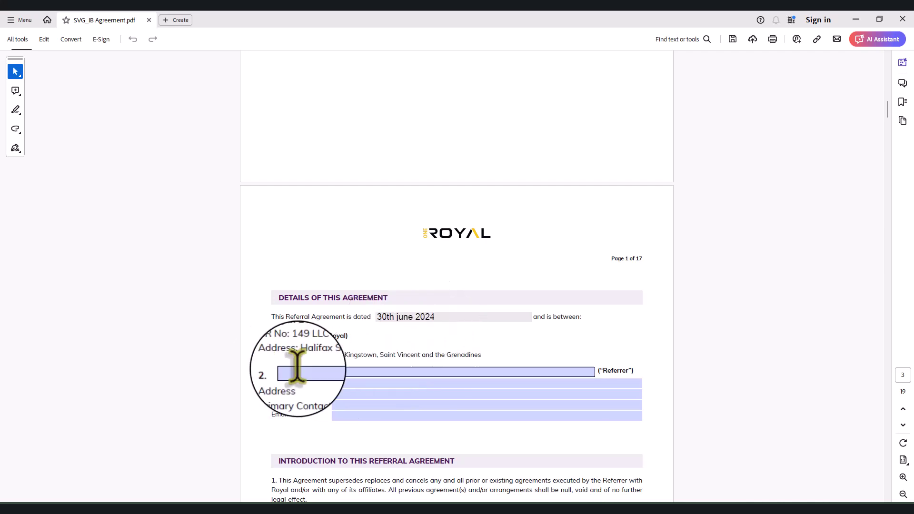
Type IWIND CAPITAL MARKET in capitals as the referrer's name
{"action": "left_click", "coordinate": [497, 371]}
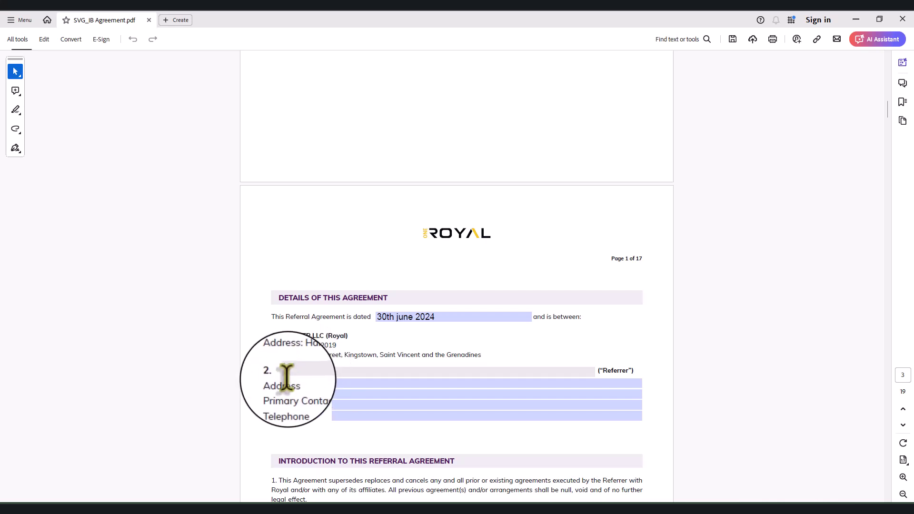
{"action": "key", "text": "Caps_Lock"}
{"action": "type", "text": "TWIN"}
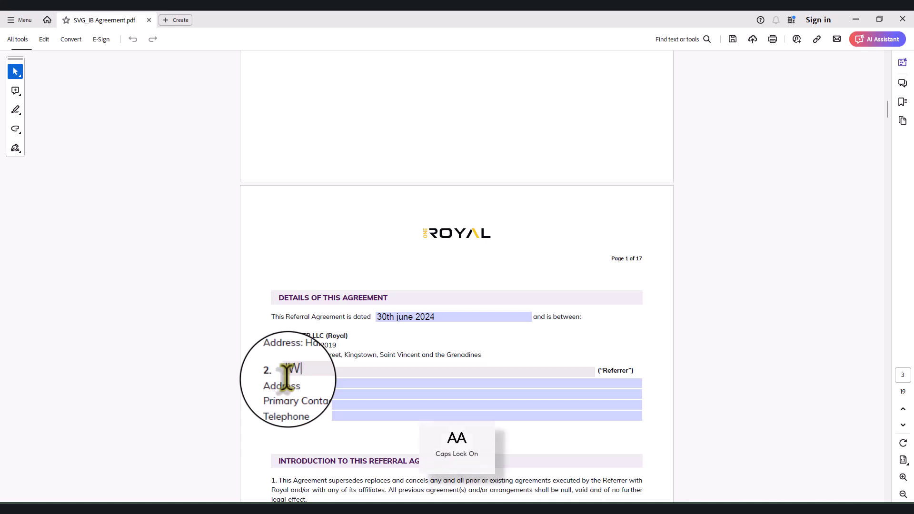
{"action": "type", "text": "D O"}
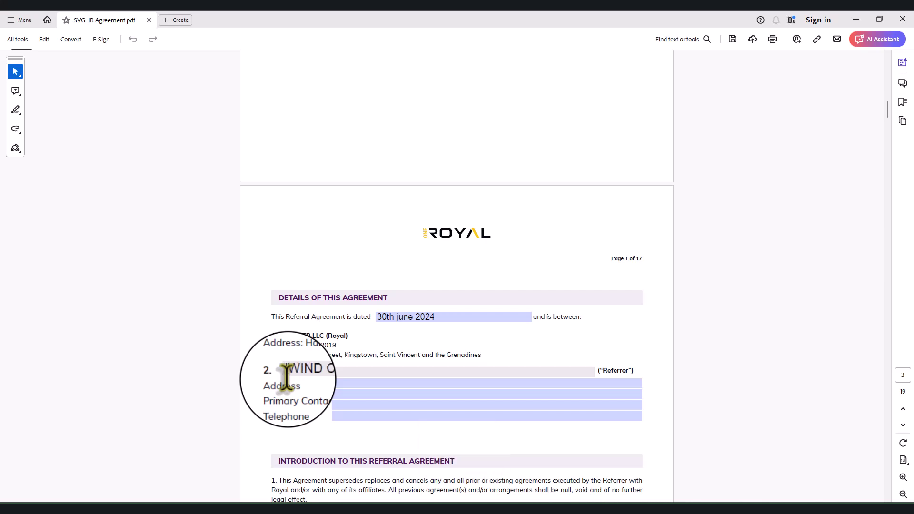
{"action": "type", "text": "TAL MARKET"}
Enter the referrer's postal address in lowercase in the Address field
{"action": "left_click", "coordinate": [391, 384]}
{"action": "key", "text": "Caps_Lock"}
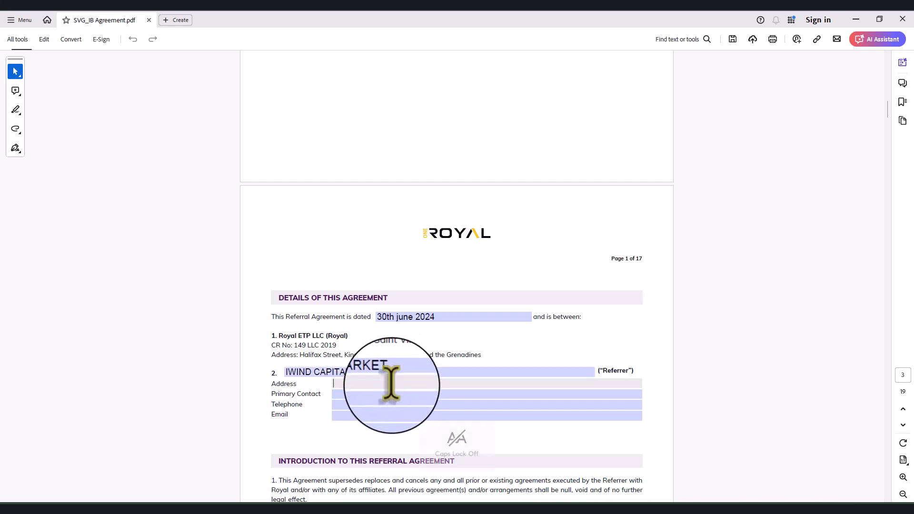
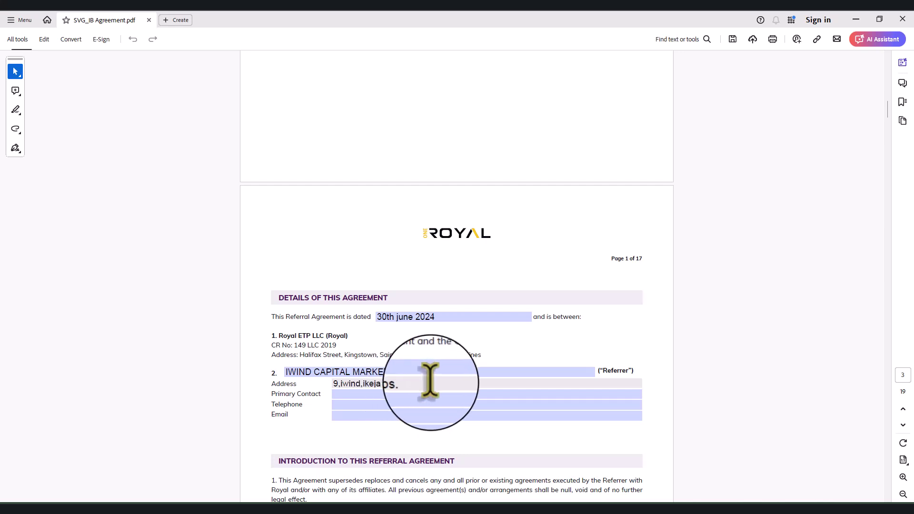
Fill in the primary contact's phone number
{"action": "left_click", "coordinate": [393, 372]}
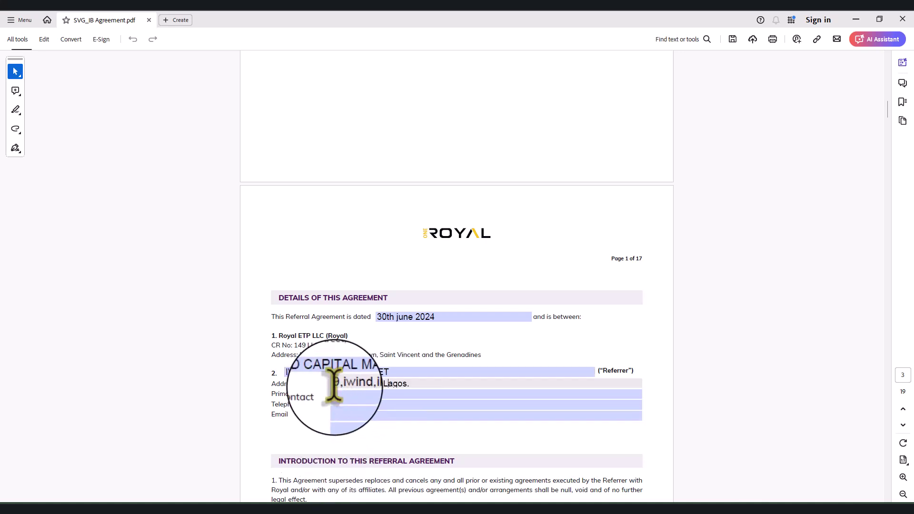
{"action": "left_click", "coordinate": [349, 394]}
{"action": "type", "text": "0903322"}
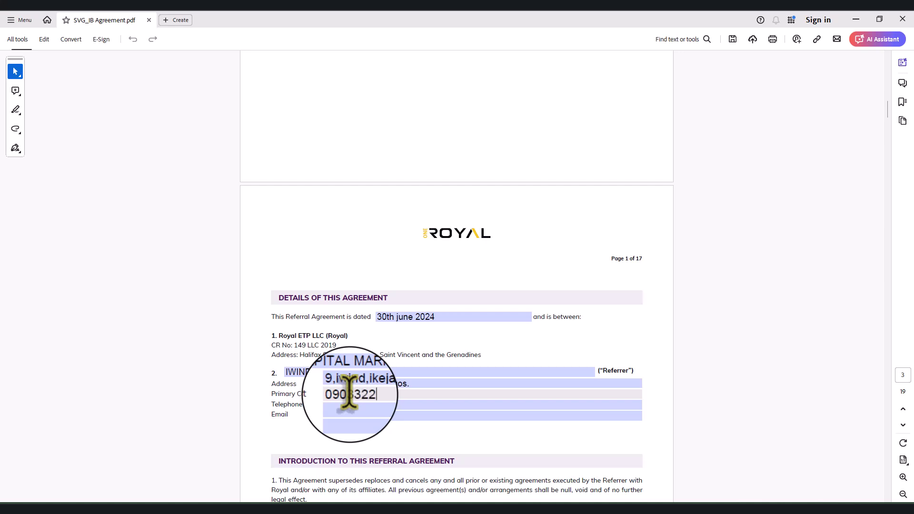
{"action": "type", "text": "**********"}
Fill the referrer's Email field with the company e-mail address, correcting its domain ending
{"action": "left_click", "coordinate": [373, 404]}
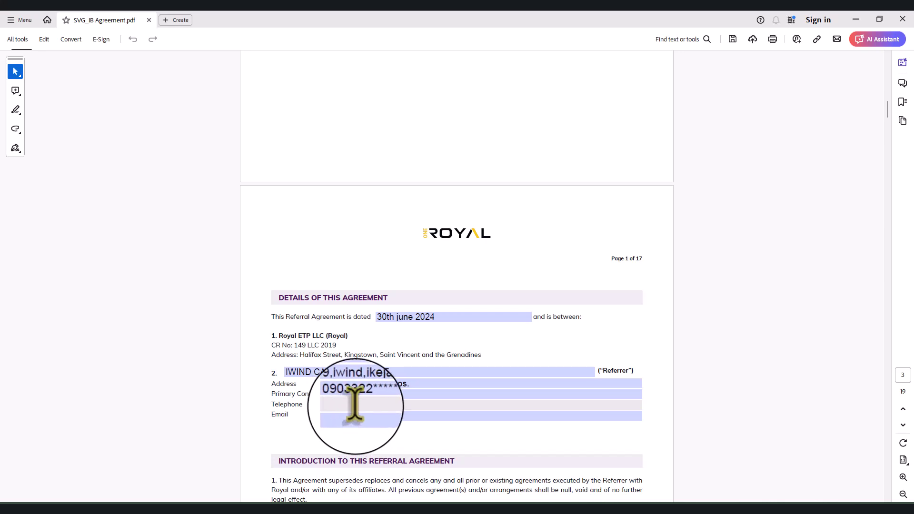
{"action": "left_click", "coordinate": [355, 414]}
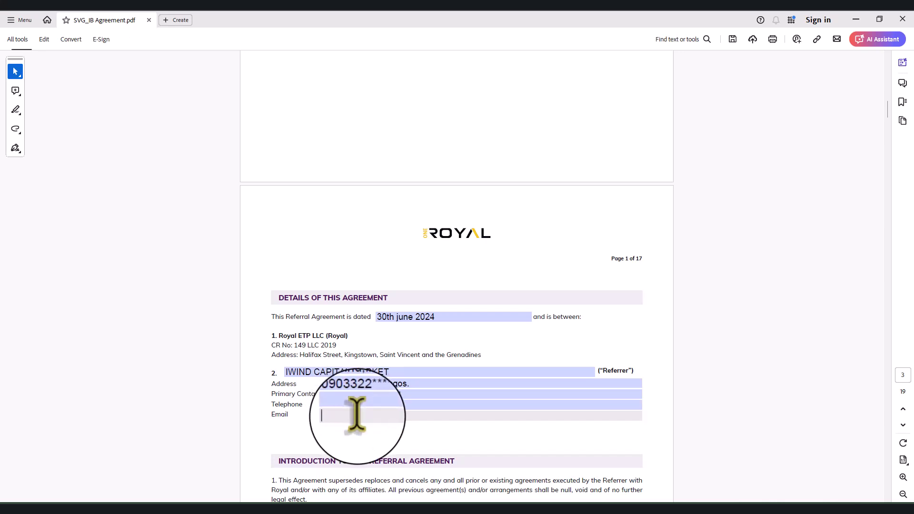
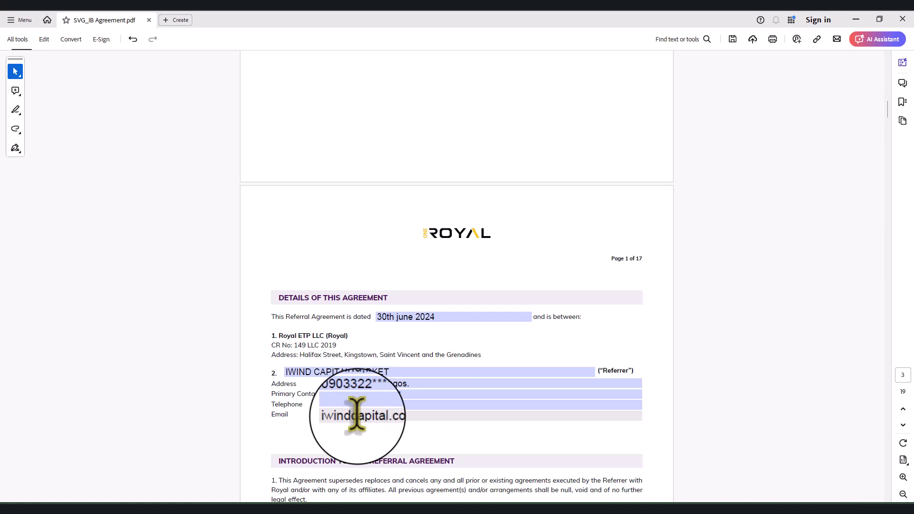
Scroll to 18.3 Address for Service and select the Referrer name field
{"action": "scroll", "coordinate": [548, 400], "scroll_direction": "down", "scroll_amount": 5}
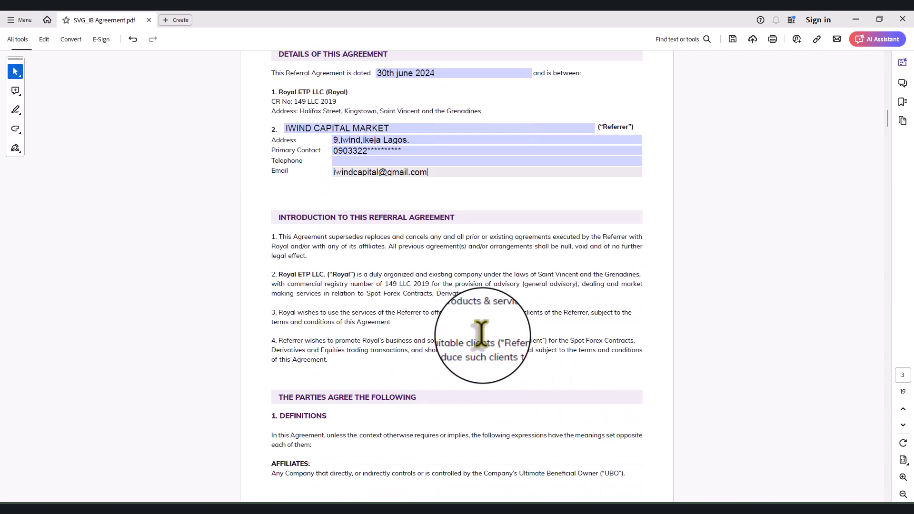
{"action": "scroll", "coordinate": [478, 309], "scroll_direction": "down", "scroll_amount": 2}
{"action": "scroll", "coordinate": [431, 257], "scroll_direction": "up", "scroll_amount": 1}
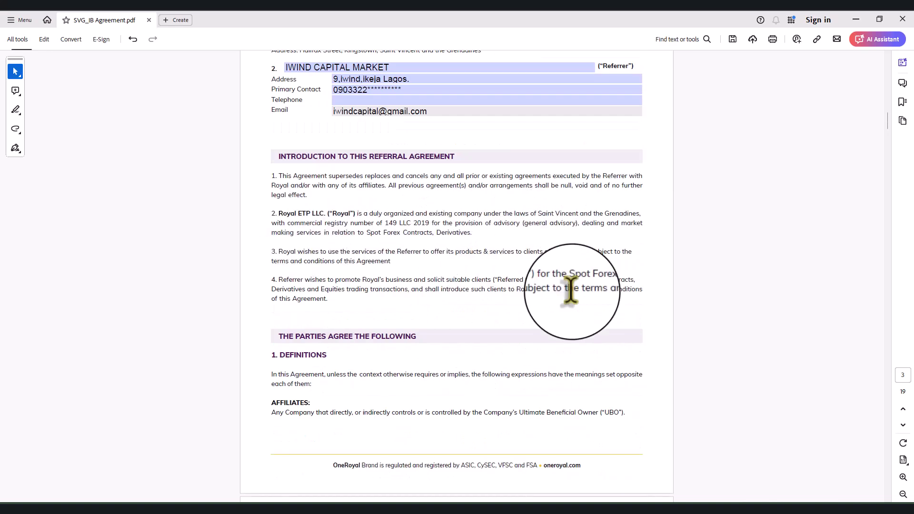
{"action": "scroll", "coordinate": [465, 326], "scroll_direction": "down", "scroll_amount": 12}
{"action": "scroll", "coordinate": [417, 301], "scroll_direction": "down", "scroll_amount": 16}
{"action": "scroll", "coordinate": [417, 301], "scroll_direction": "down", "scroll_amount": 17}
{"action": "scroll", "coordinate": [415, 301], "scroll_direction": "down", "scroll_amount": 14}
{"action": "scroll", "coordinate": [415, 301], "scroll_direction": "down", "scroll_amount": 15}
{"action": "scroll", "coordinate": [415, 301], "scroll_direction": "down", "scroll_amount": 15}
{"action": "scroll", "coordinate": [418, 312], "scroll_direction": "down", "scroll_amount": 15}
{"action": "scroll", "coordinate": [415, 301], "scroll_direction": "down", "scroll_amount": 15}
{"action": "scroll", "coordinate": [415, 312], "scroll_direction": "down", "scroll_amount": 15}
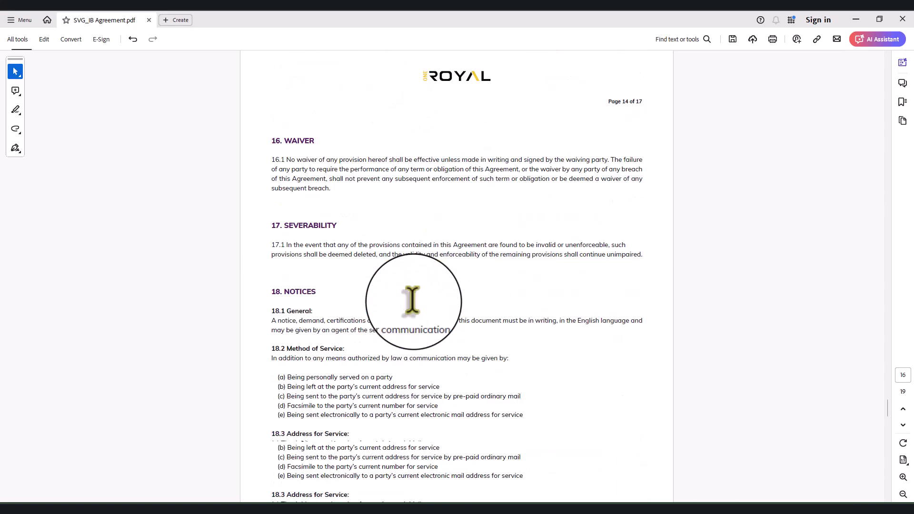
{"action": "scroll", "coordinate": [411, 297], "scroll_direction": "down", "scroll_amount": 4}
{"action": "scroll", "coordinate": [414, 267], "scroll_direction": "up", "scroll_amount": 3}
{"action": "scroll", "coordinate": [412, 265], "scroll_direction": "up", "scroll_amount": 3}
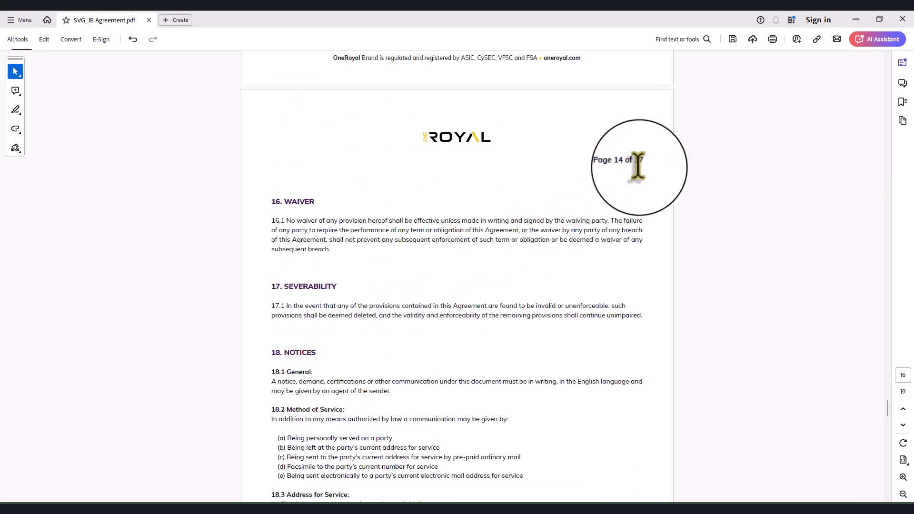
{"action": "left_click_drag", "start_coordinate": [622, 162], "coordinate": [646, 162]}
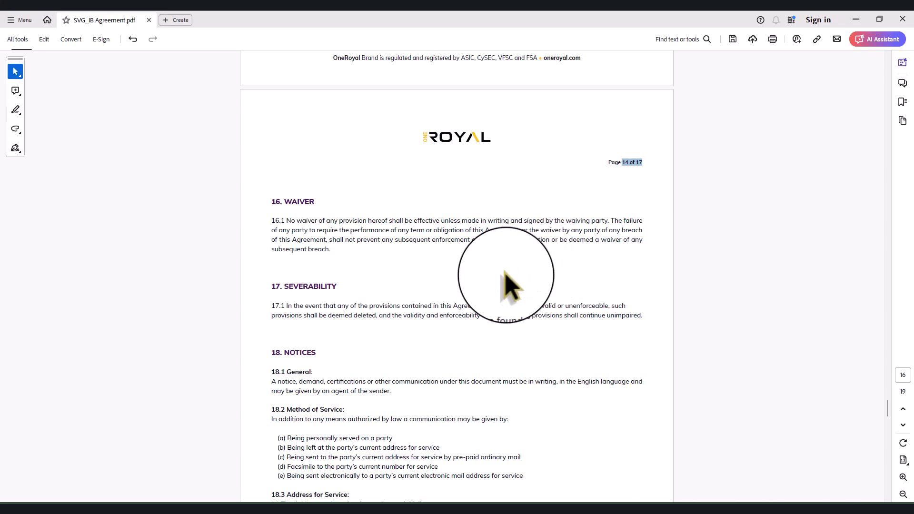
{"action": "scroll", "coordinate": [505, 275], "scroll_direction": "down", "scroll_amount": 5}
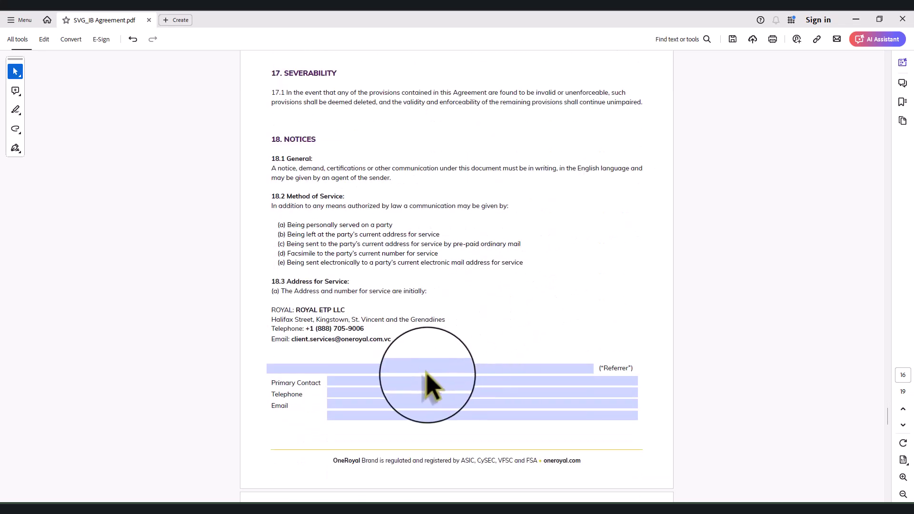
{"action": "left_click", "coordinate": [460, 369]}
Enter IWIND CAPITAL MARKET and the primary contact's phone number in the 18.3 Referrer block
{"action": "key", "text": "Caps_Lock"}
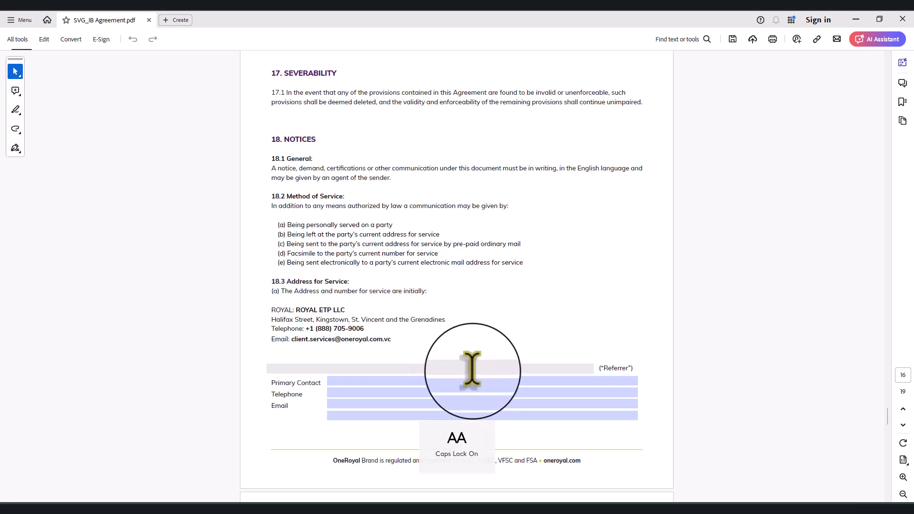
{"action": "type", "text": "IWIN"}
{"action": "type", "text": "D"}
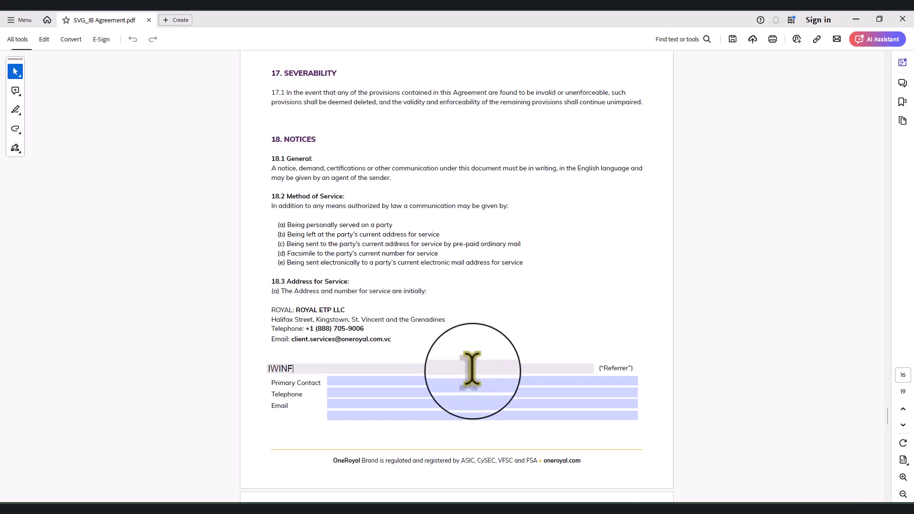
{"action": "type", "text": " CAPITAL MARKET"}
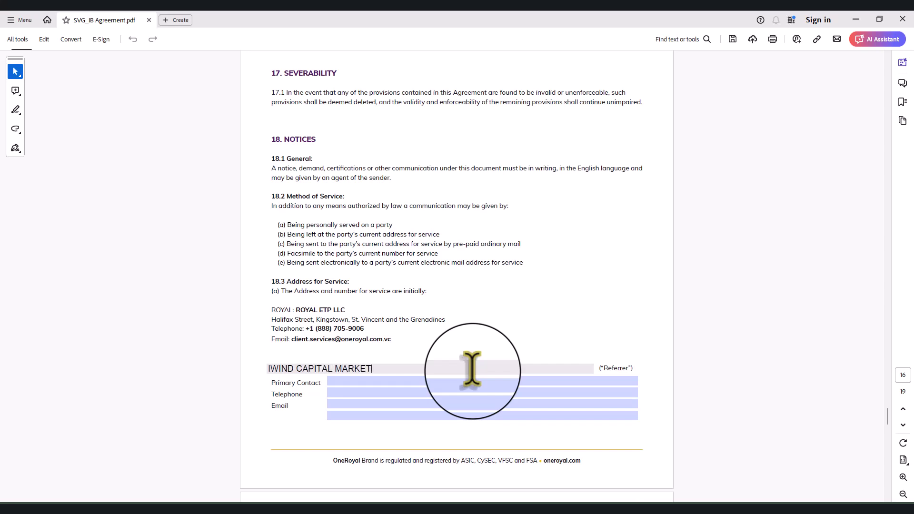
{"action": "left_click", "coordinate": [473, 380]}
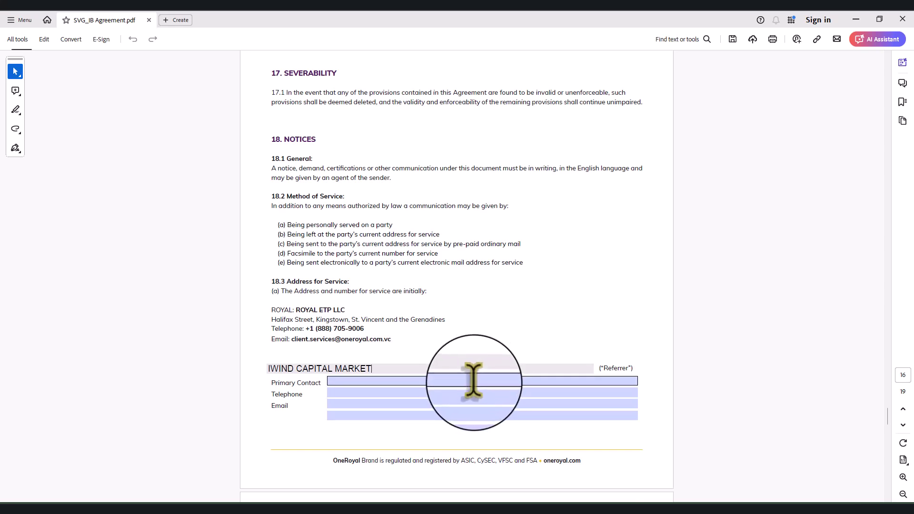
{"action": "left_click", "coordinate": [472, 381]}
{"action": "type", "text": "0903******"}
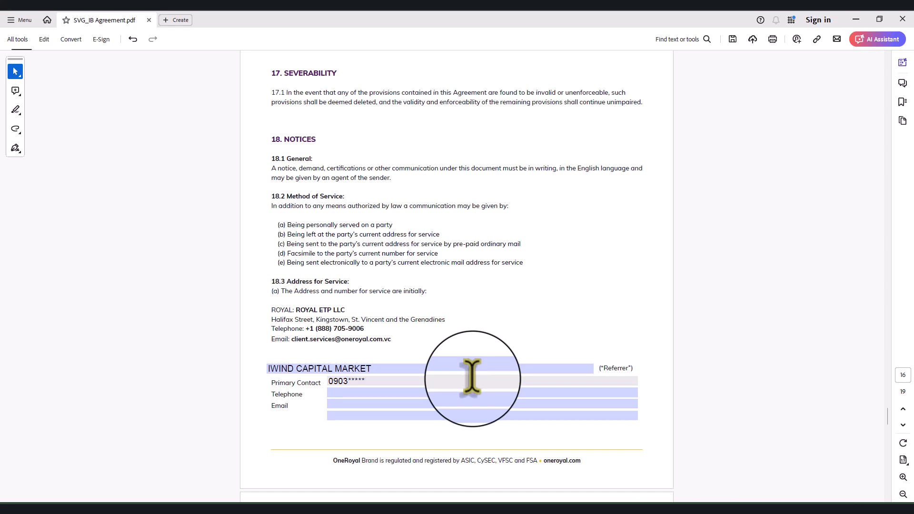
{"action": "left_click", "coordinate": [353, 405]}
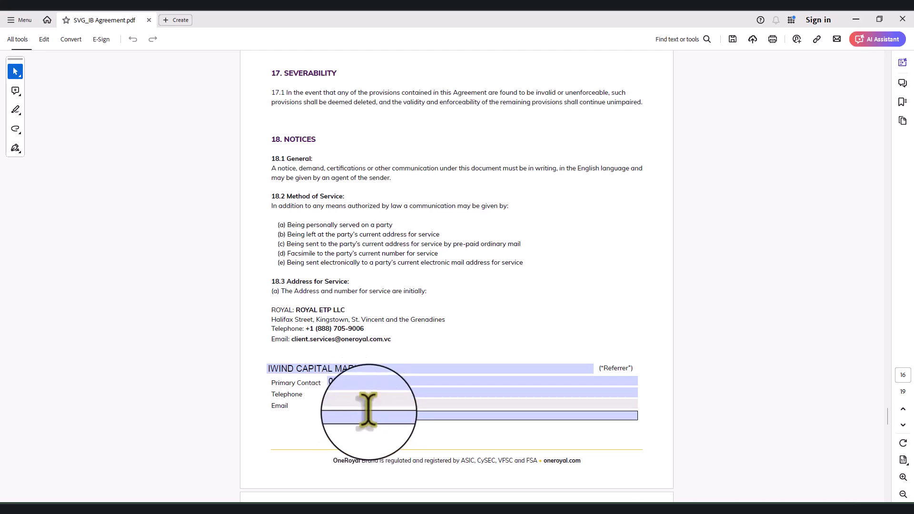
{"action": "scroll", "coordinate": [376, 428], "scroll_direction": "down", "scroll_amount": 3}
Bring page 17 into view and select the referrer's Name field in the signing block
{"action": "scroll", "coordinate": [414, 342], "scroll_direction": "up", "scroll_amount": 3}
{"action": "scroll", "coordinate": [415, 341], "scroll_direction": "down", "scroll_amount": 20}
{"action": "scroll", "coordinate": [415, 338], "scroll_direction": "down", "scroll_amount": 4}
{"action": "scroll", "coordinate": [419, 355], "scroll_direction": "up", "scroll_amount": 3}
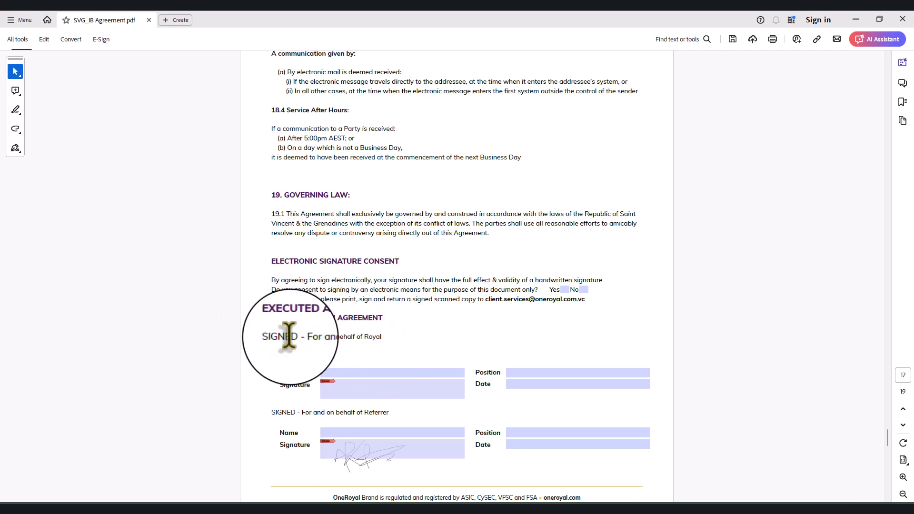
{"action": "left_click_drag", "start_coordinate": [270, 337], "coordinate": [284, 337]}
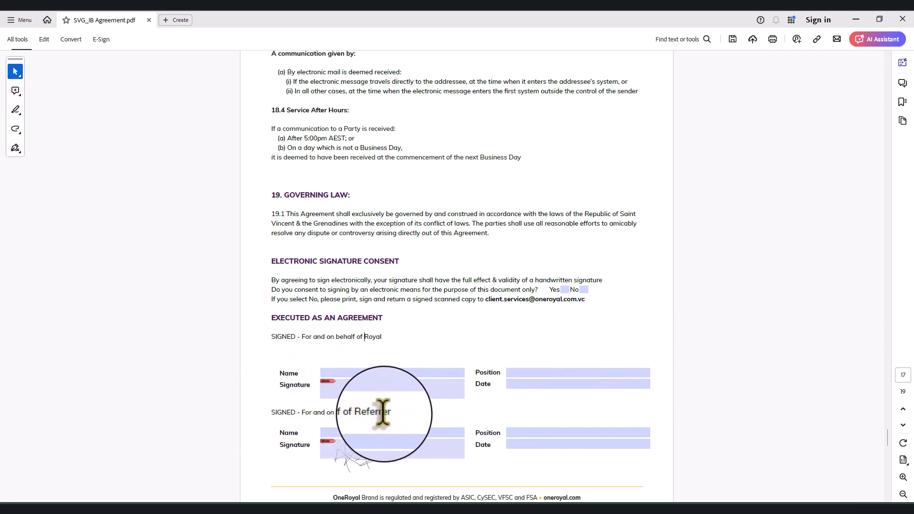
{"action": "left_click", "coordinate": [355, 432]}
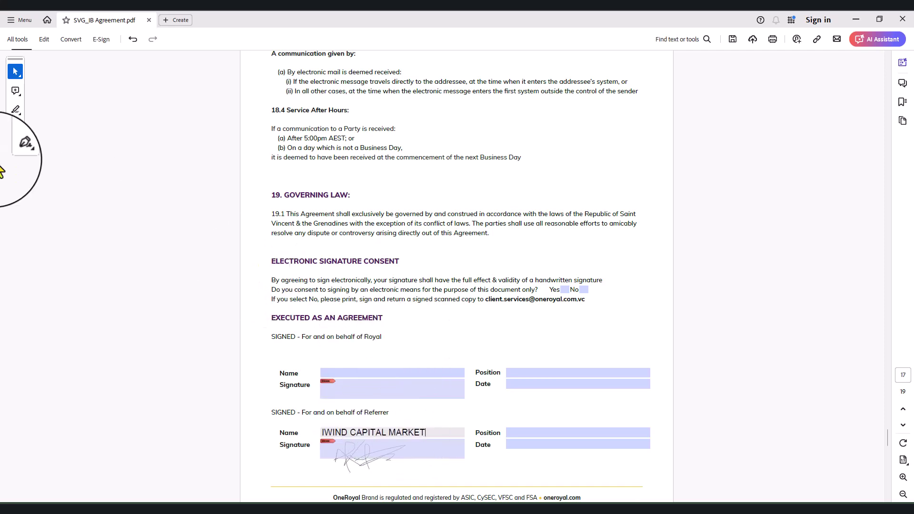
Draw a freehand signature over the referrer's Signature line using the Sign tool
{"action": "left_click", "coordinate": [15, 148]}
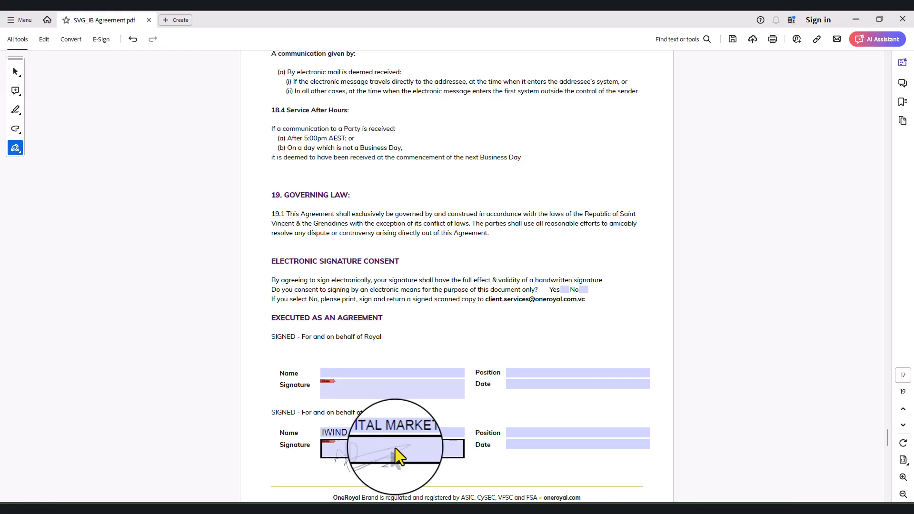
{"action": "mouse_move", "coordinate": [395, 448]}
{"action": "left_mouse_down"}
{"action": "mouse_move", "coordinate": [388, 459]}
{"action": "mouse_move", "coordinate": [347, 465]}
{"action": "mouse_move", "coordinate": [381, 471]}
{"action": "left_mouse_up"}
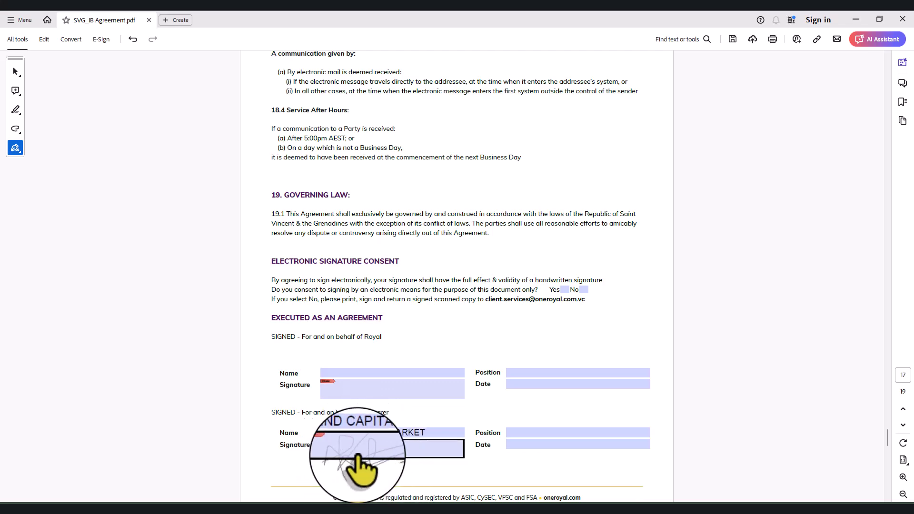
{"action": "scroll", "coordinate": [395, 429], "scroll_direction": "down", "scroll_amount": 3}
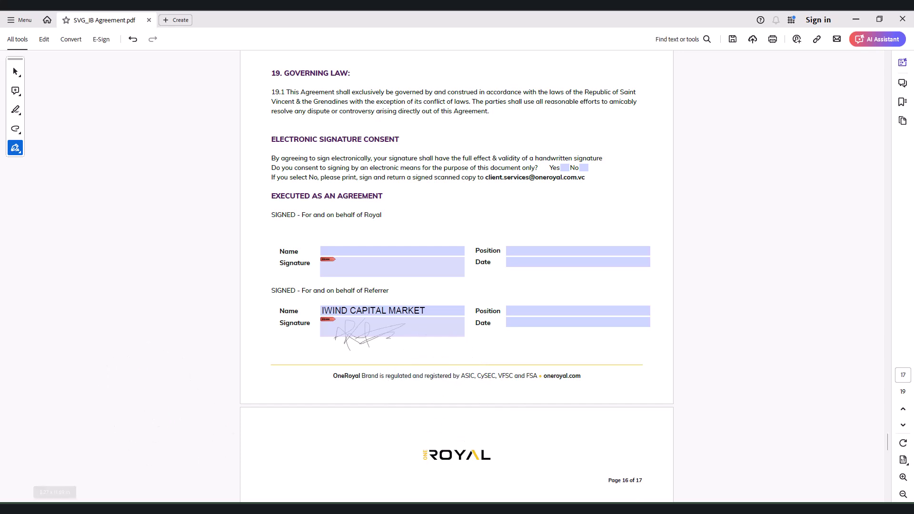
Enter IWIND CAPITAL MARKET as the Fee Schedule referrer, then select the Address and Email fields
{"action": "scroll", "coordinate": [92, 190], "scroll_direction": "down", "scroll_amount": 4}
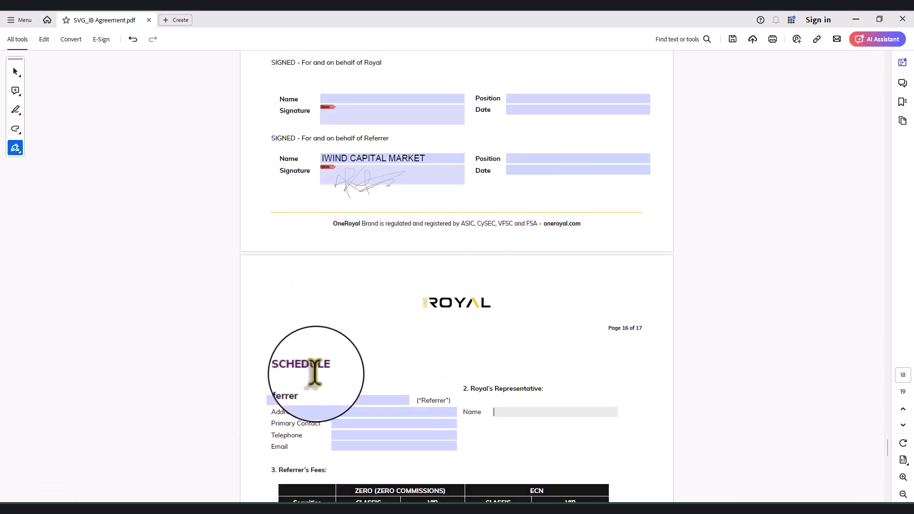
{"action": "left_click", "coordinate": [297, 400]}
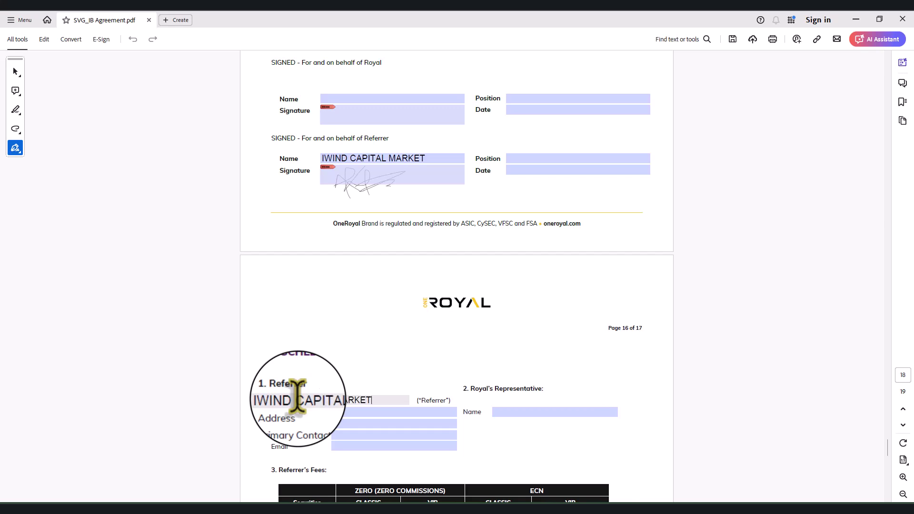
{"action": "left_click", "coordinate": [394, 412]}
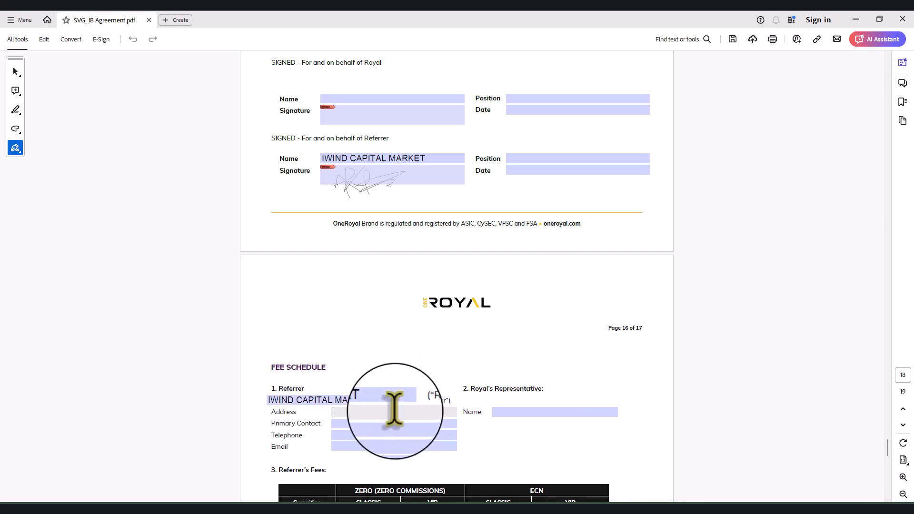
{"action": "left_click", "coordinate": [372, 446]}
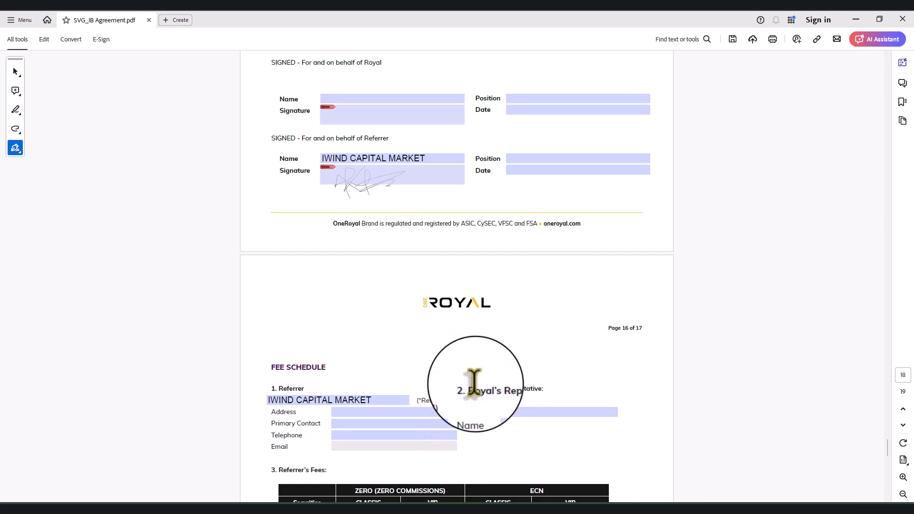
Review the Base Symbols fees 1, 0.2, $3.5 and 0.2 in the fee table
{"action": "scroll", "coordinate": [449, 347], "scroll_direction": "down", "scroll_amount": 3}
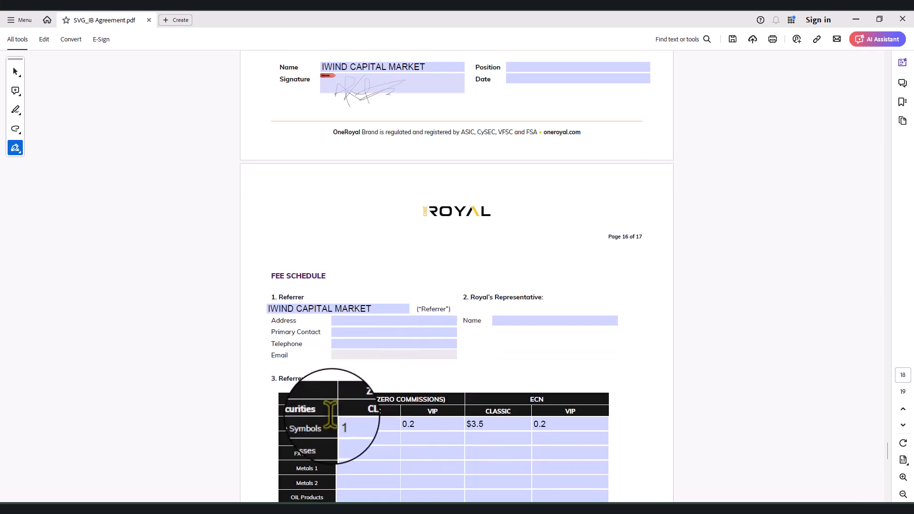
{"action": "scroll", "coordinate": [424, 419], "scroll_direction": "down", "scroll_amount": 1}
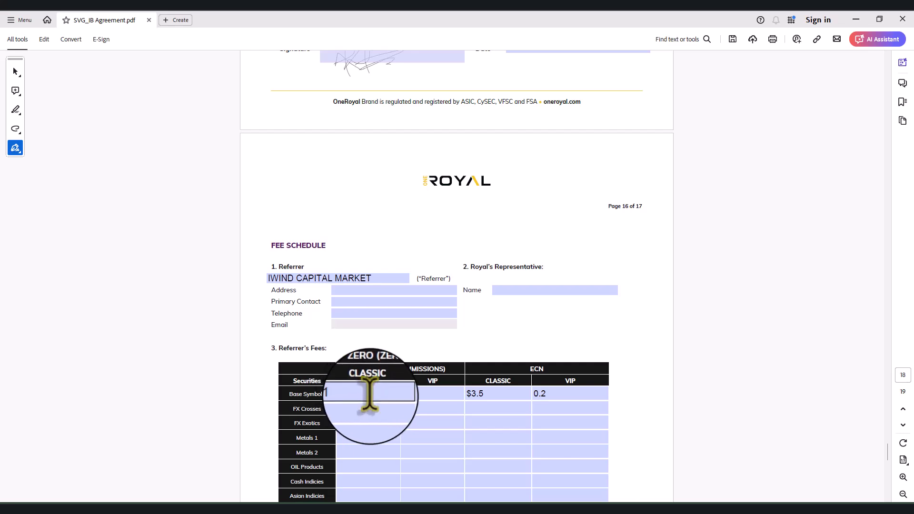
{"action": "scroll", "coordinate": [376, 390], "scroll_direction": "down", "scroll_amount": 10}
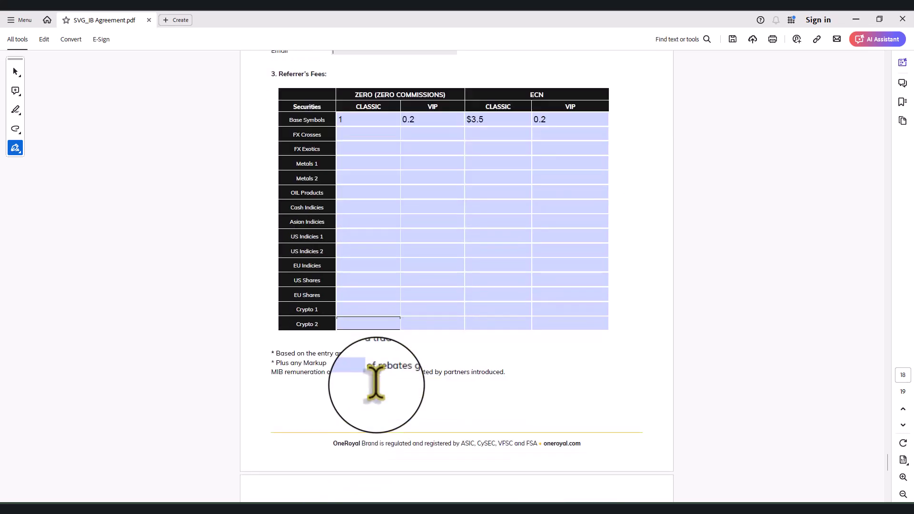
{"action": "scroll", "coordinate": [350, 372], "scroll_direction": "up", "scroll_amount": 3}
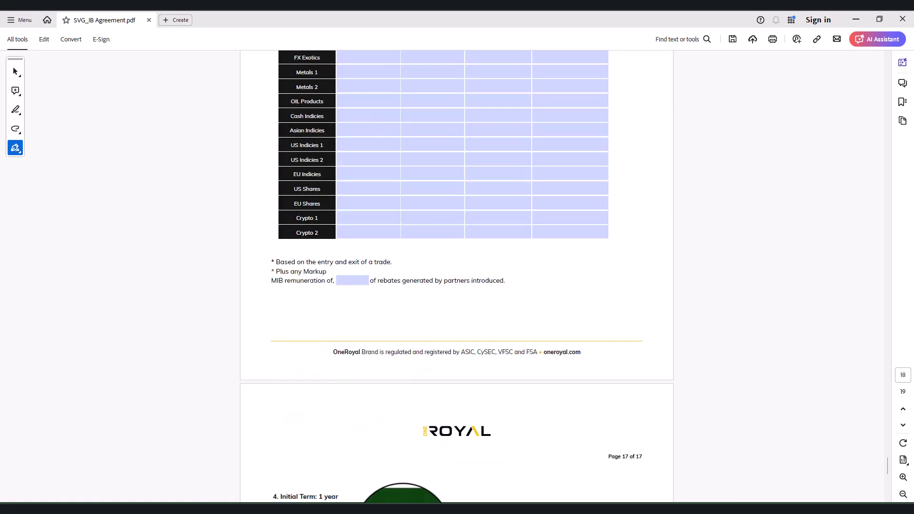
{"action": "scroll", "coordinate": [286, 286], "scroll_direction": "up", "scroll_amount": 2}
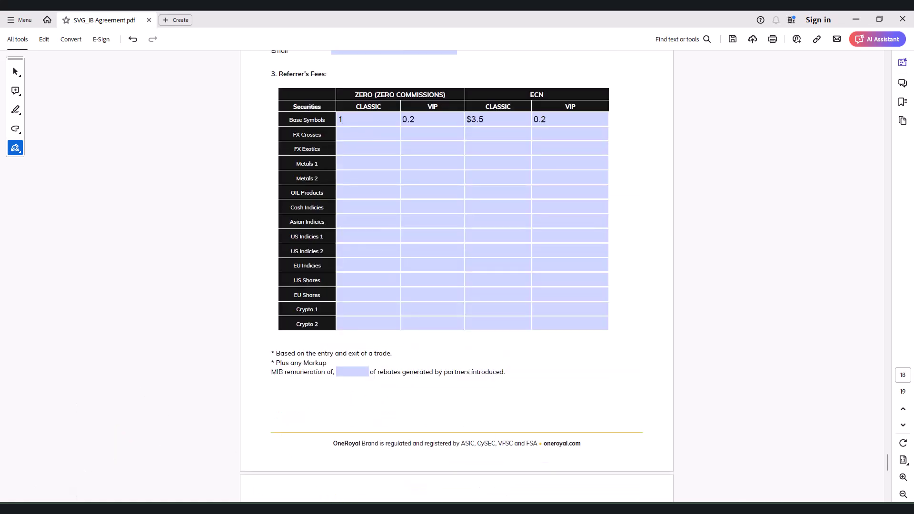
{"action": "scroll", "coordinate": [443, 310], "scroll_direction": "down", "scroll_amount": 5}
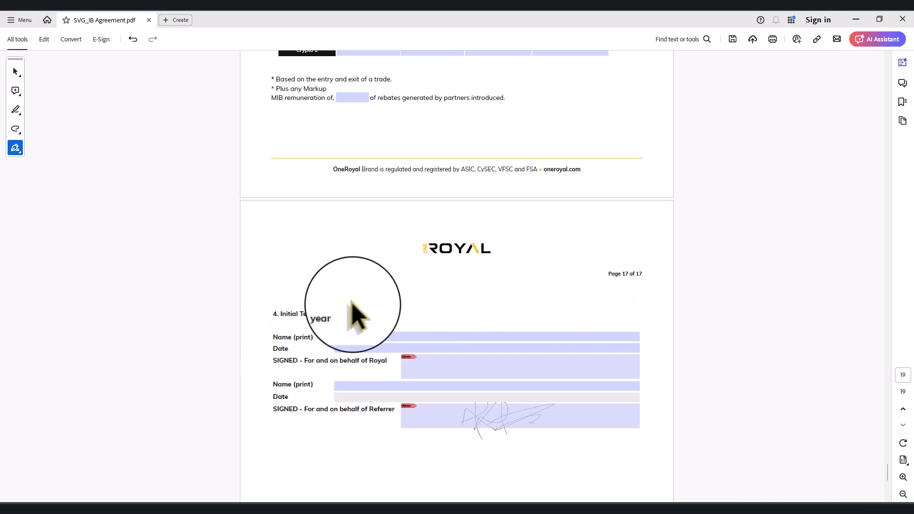
{"action": "left_click", "coordinate": [362, 336]}
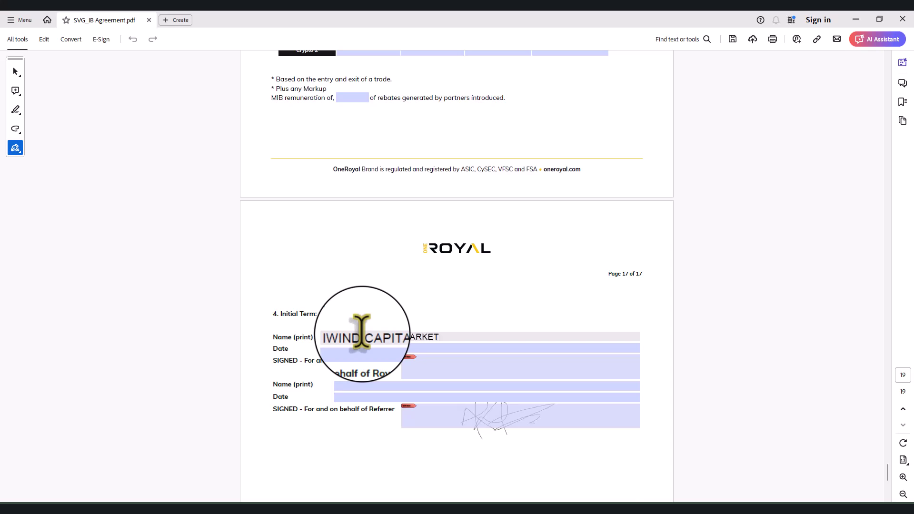
{"action": "left_click", "coordinate": [359, 349]}
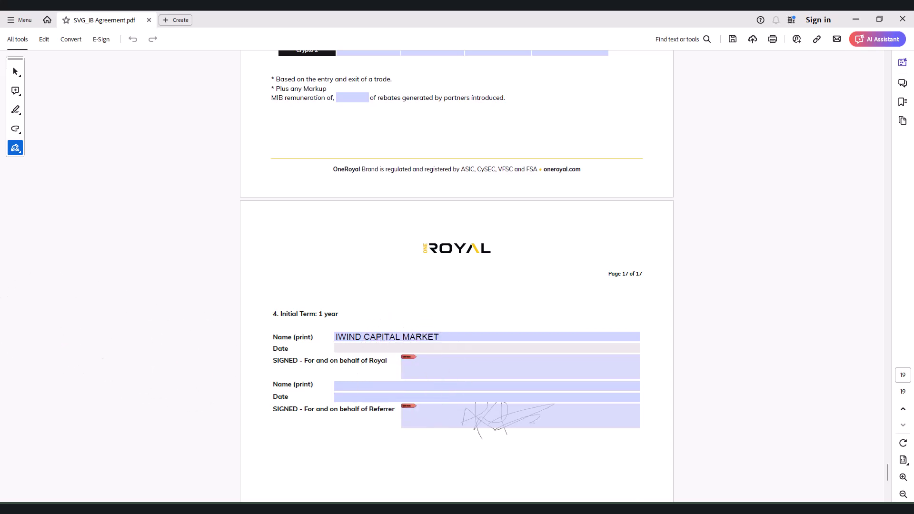
{"action": "key", "text": "ctrl+z"}
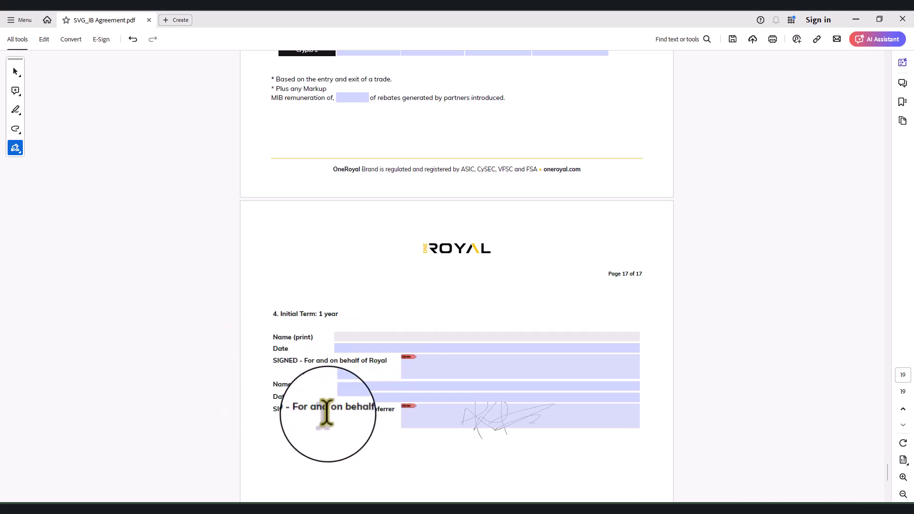
Enter IWIND CAPITAL as the printed name and 23 JUNE 2024 as the date
{"action": "left_click", "coordinate": [349, 383]}
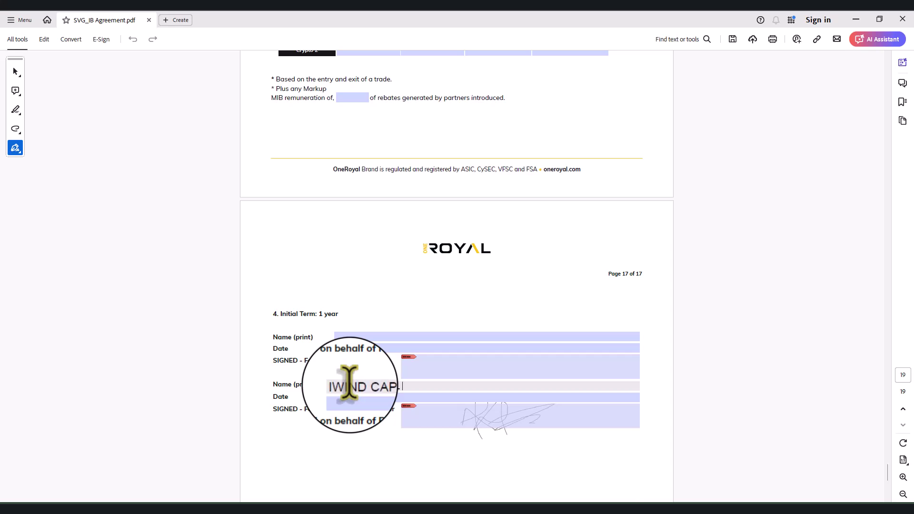
{"action": "left_click", "coordinate": [356, 396]}
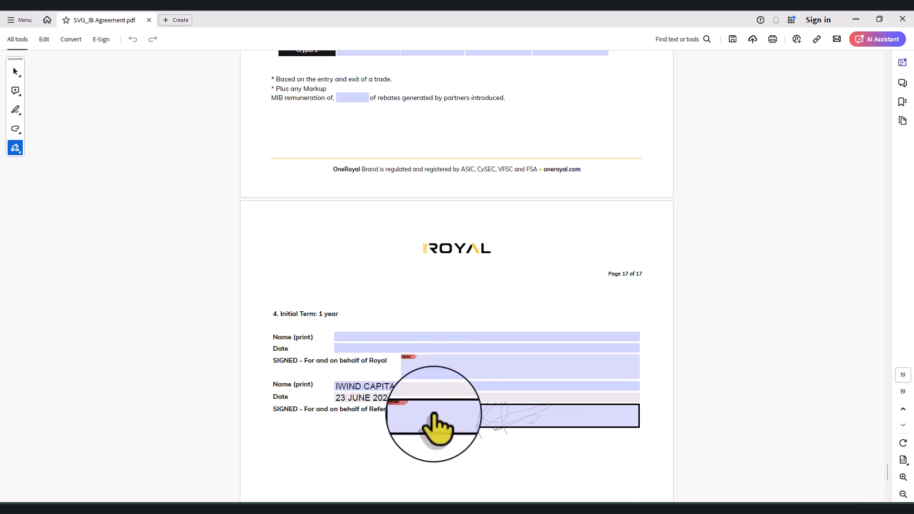
{"action": "scroll", "coordinate": [398, 450], "scroll_direction": "down", "scroll_amount": 6}
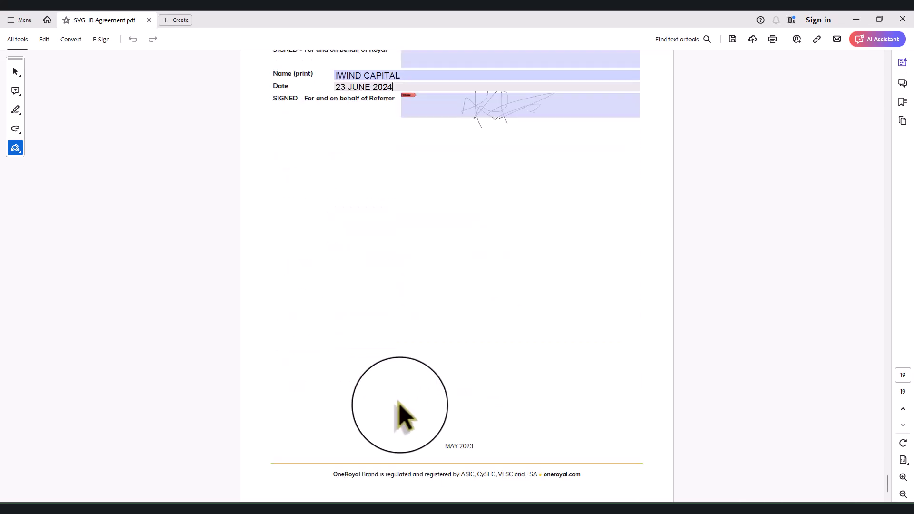
{"action": "scroll", "coordinate": [404, 416], "scroll_direction": "up", "scroll_amount": 5}
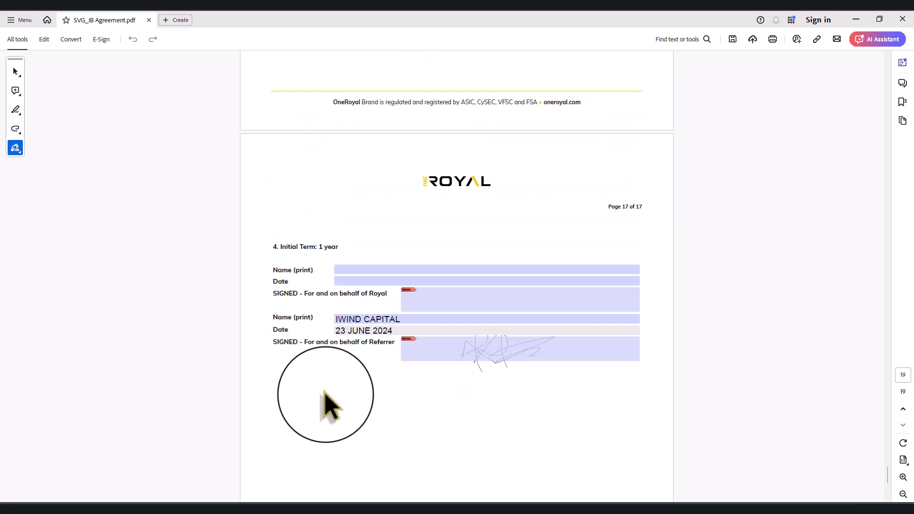